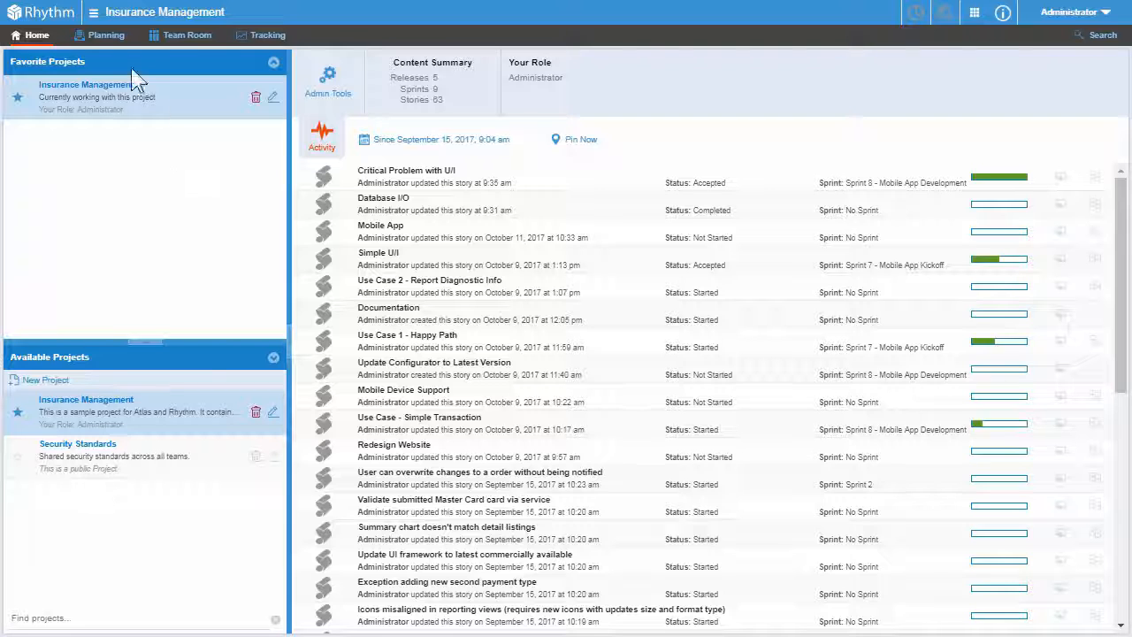
- Open the administrator settings of the Stories Assigned to Administrator Kanban board from the project's planning area
{"action": "left_click", "coordinate": [102, 34]}
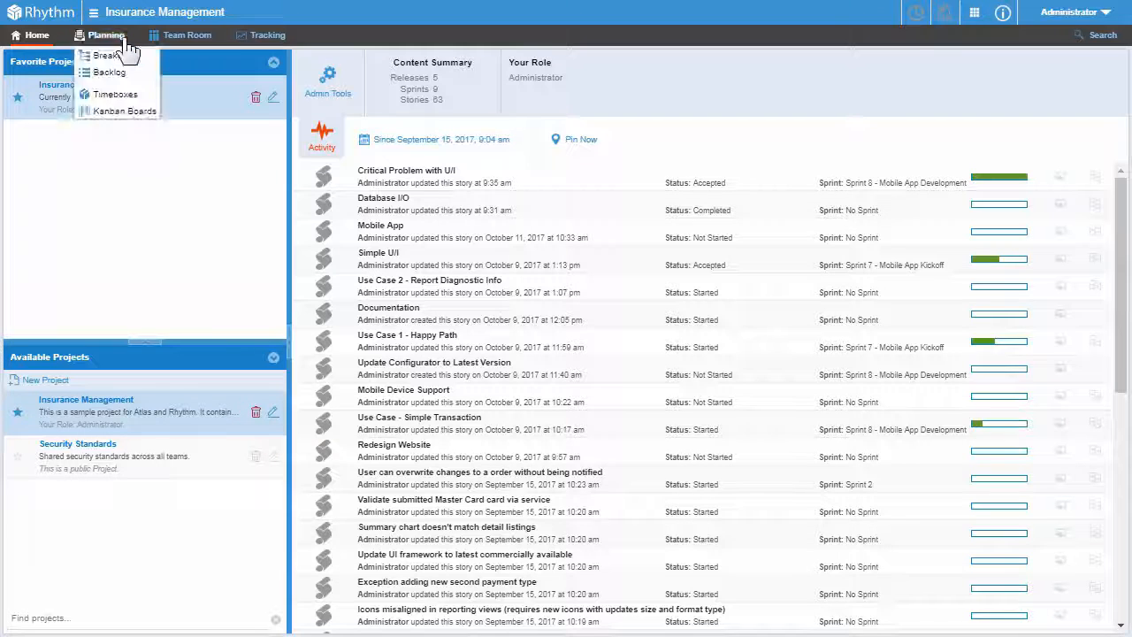
{"action": "left_click", "coordinate": [128, 112]}
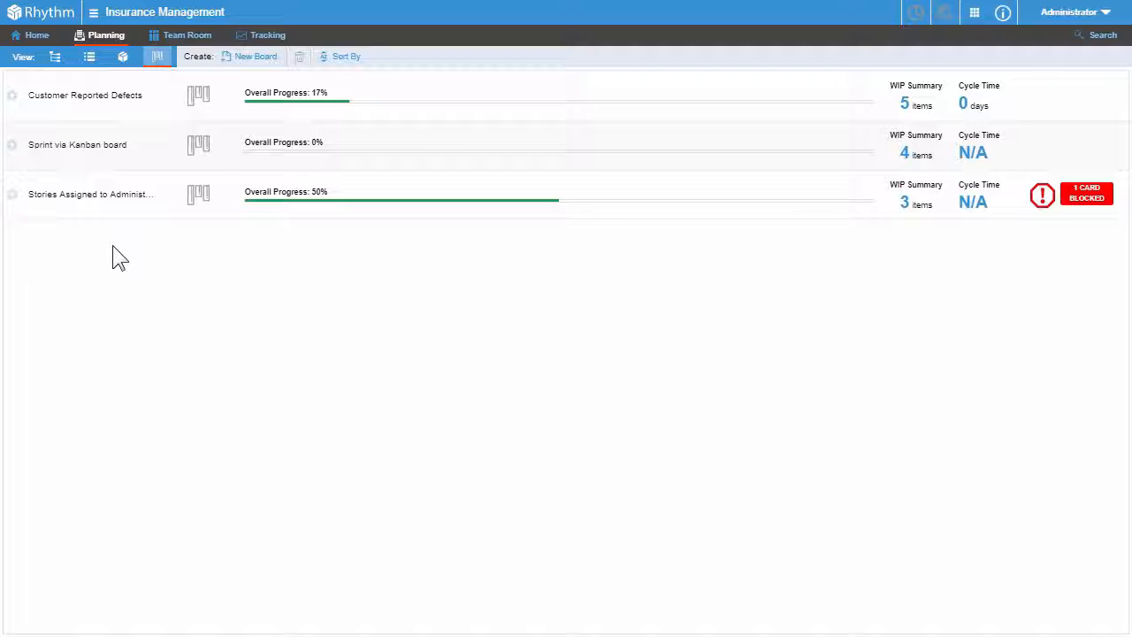
{"action": "left_click", "coordinate": [13, 196]}
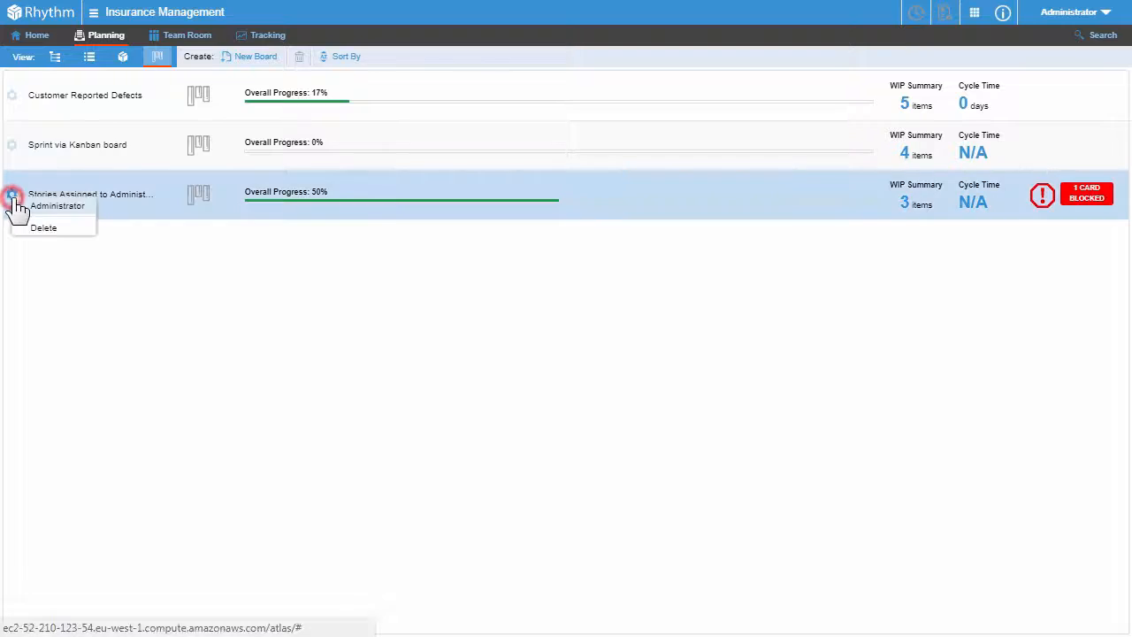
{"action": "left_click", "coordinate": [53, 209]}
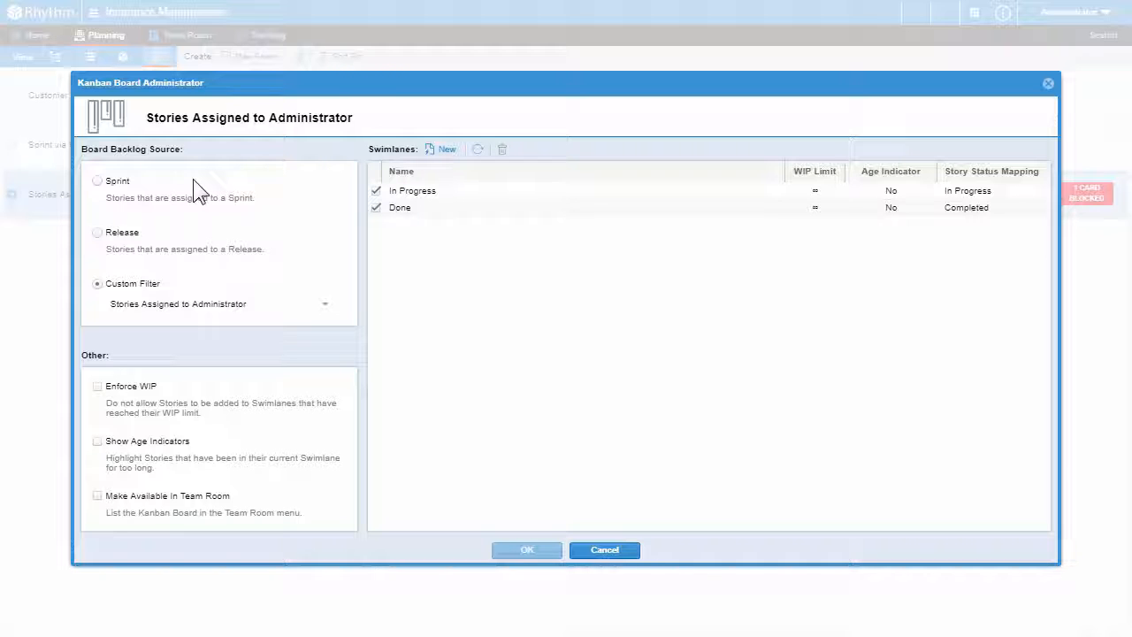
- Try Sprint and Release as the board backlog source, returning to the custom filter Stories Assigned to Administrator
{"action": "left_click", "coordinate": [97, 181]}
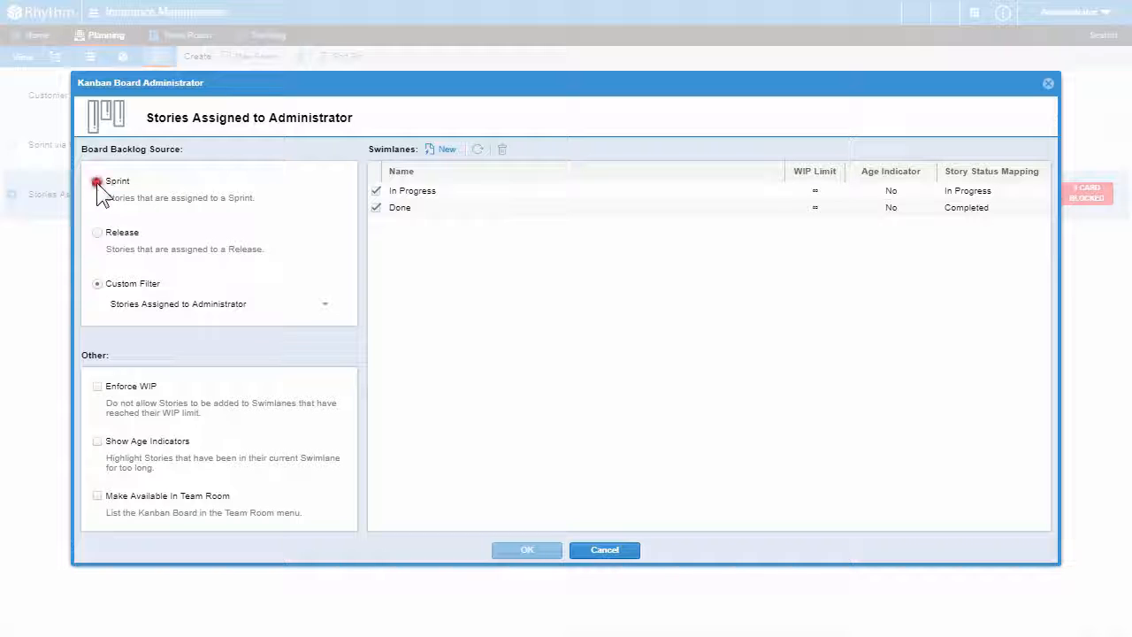
{"action": "left_click", "coordinate": [98, 233]}
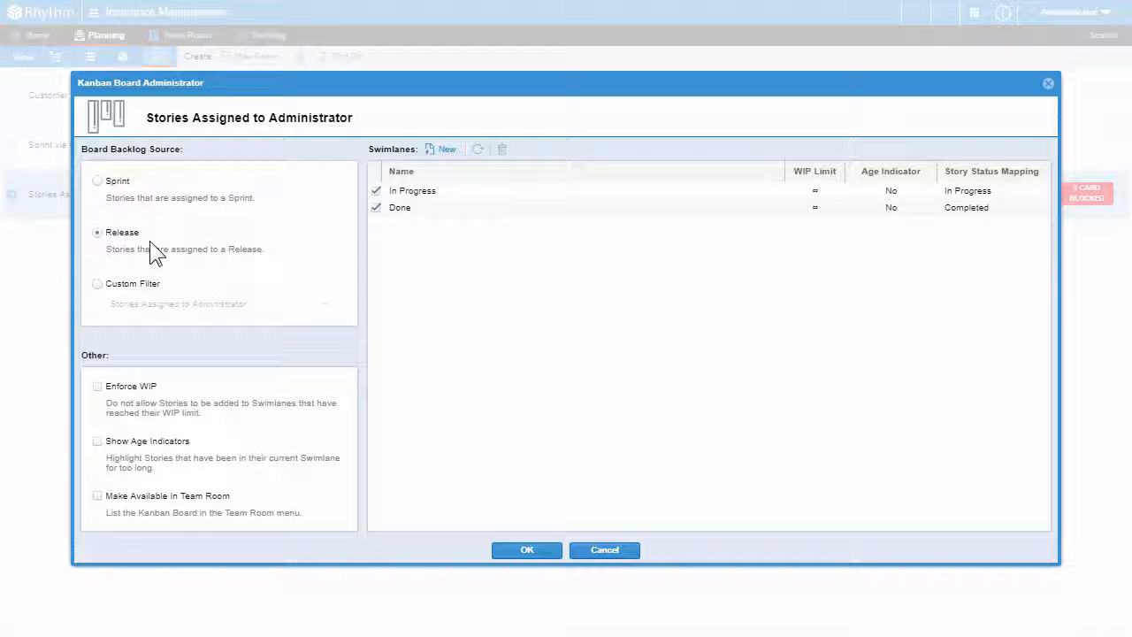
{"action": "left_click", "coordinate": [96, 286]}
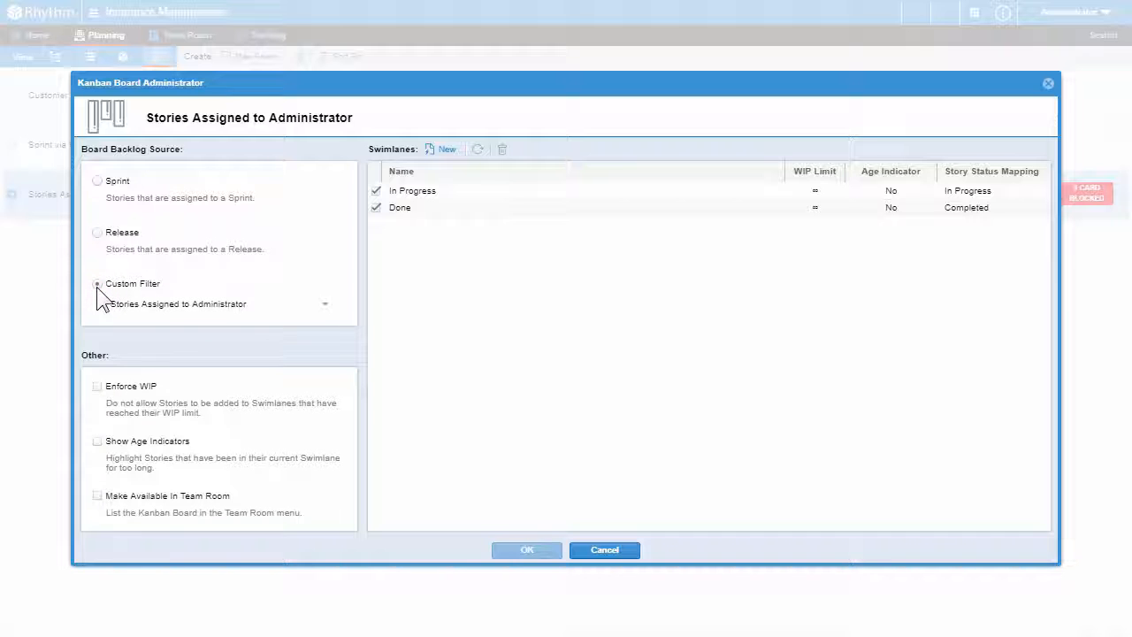
{"action": "left_click", "coordinate": [326, 304]}
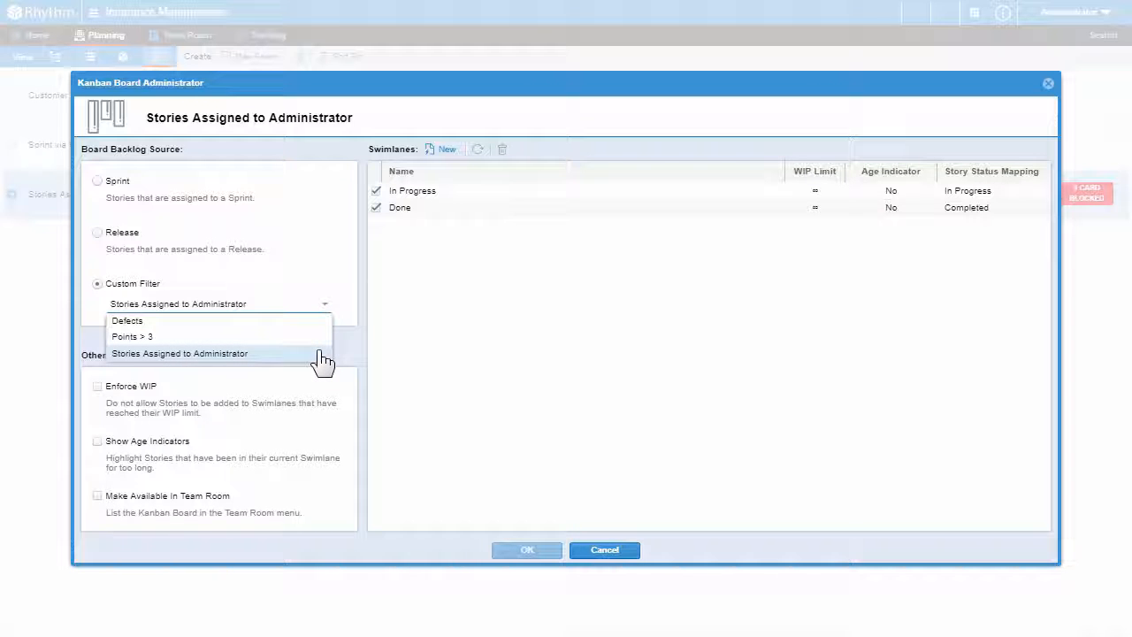
{"action": "left_click", "coordinate": [321, 353]}
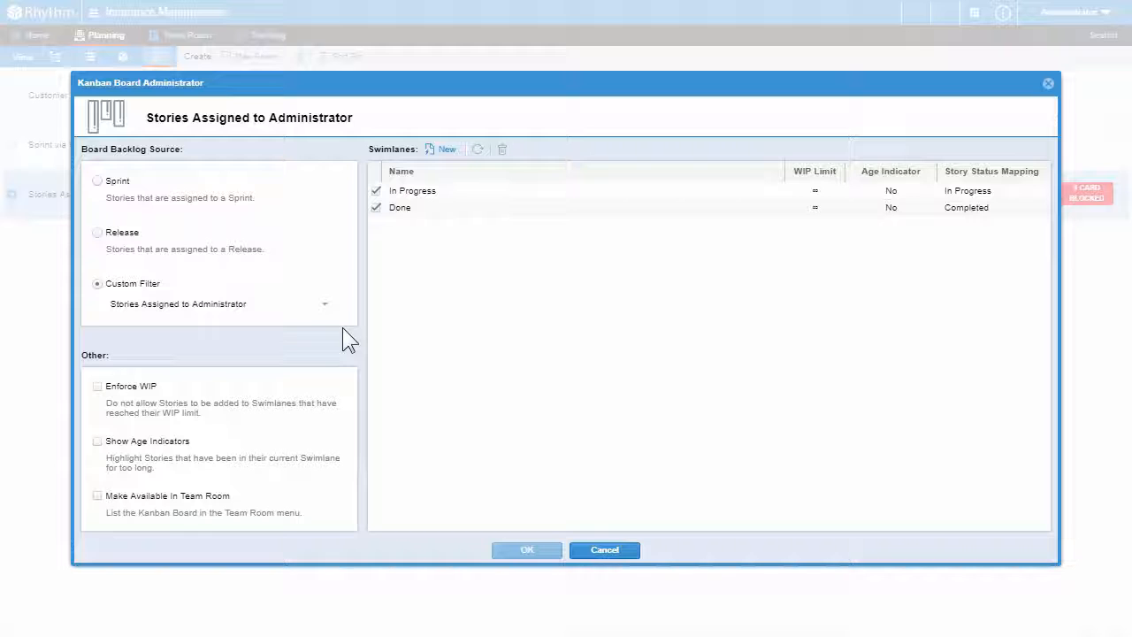
- Enable Enforce WIP, Show Age Indicators and Make Available In Team Room for the board
{"action": "left_click", "coordinate": [97, 387]}
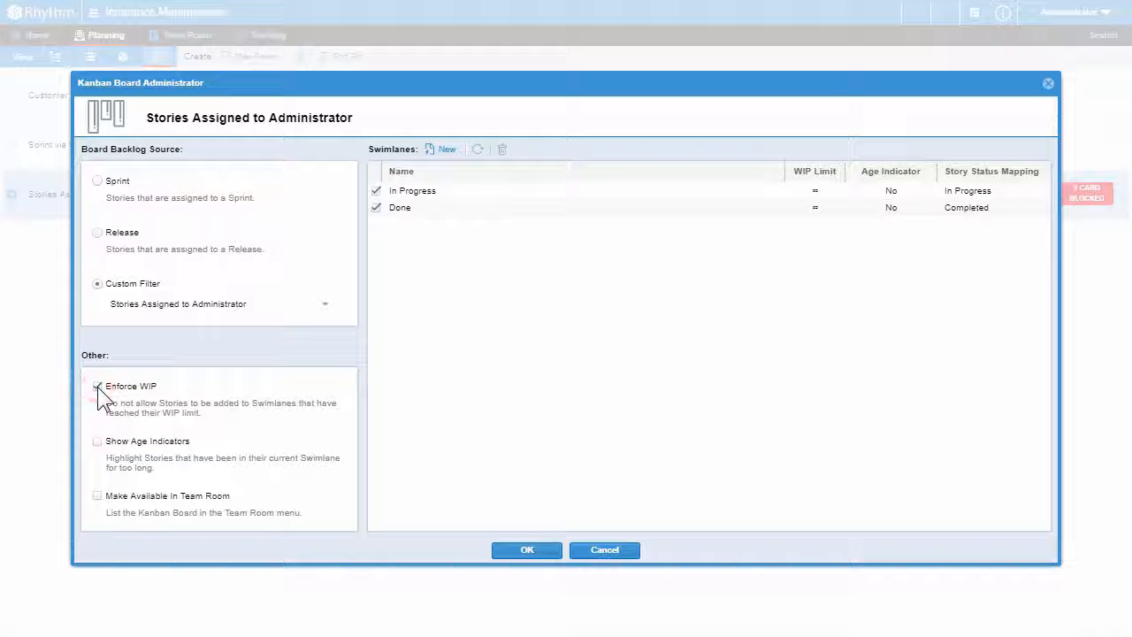
{"action": "left_click", "coordinate": [96, 440]}
{"action": "left_click", "coordinate": [97, 496]}
- Add a new swimlane named To Verify and place it between In Progress and Done
{"action": "left_click", "coordinate": [448, 150]}
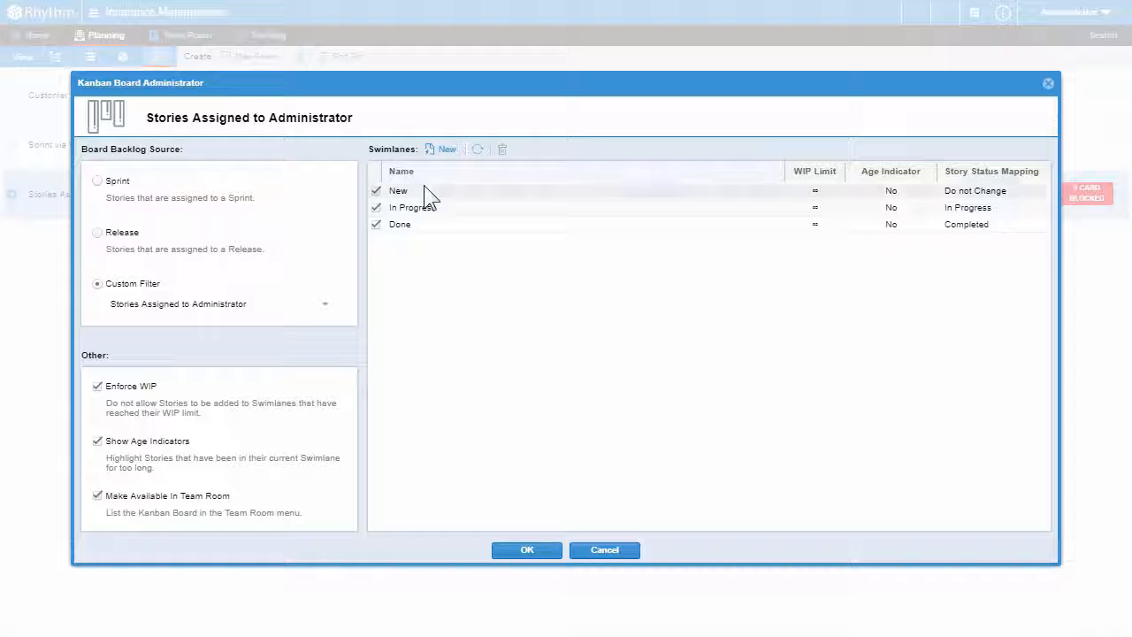
{"action": "left_click", "coordinate": [424, 194]}
{"action": "left_click", "coordinate": [413, 193]}
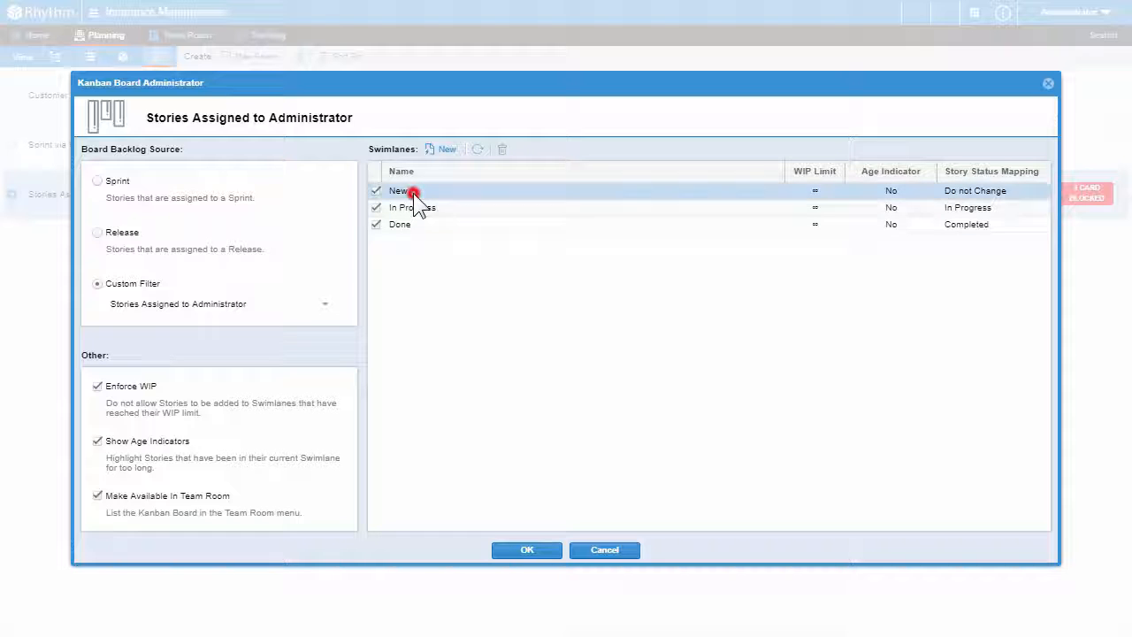
{"action": "type", "text": "To"}
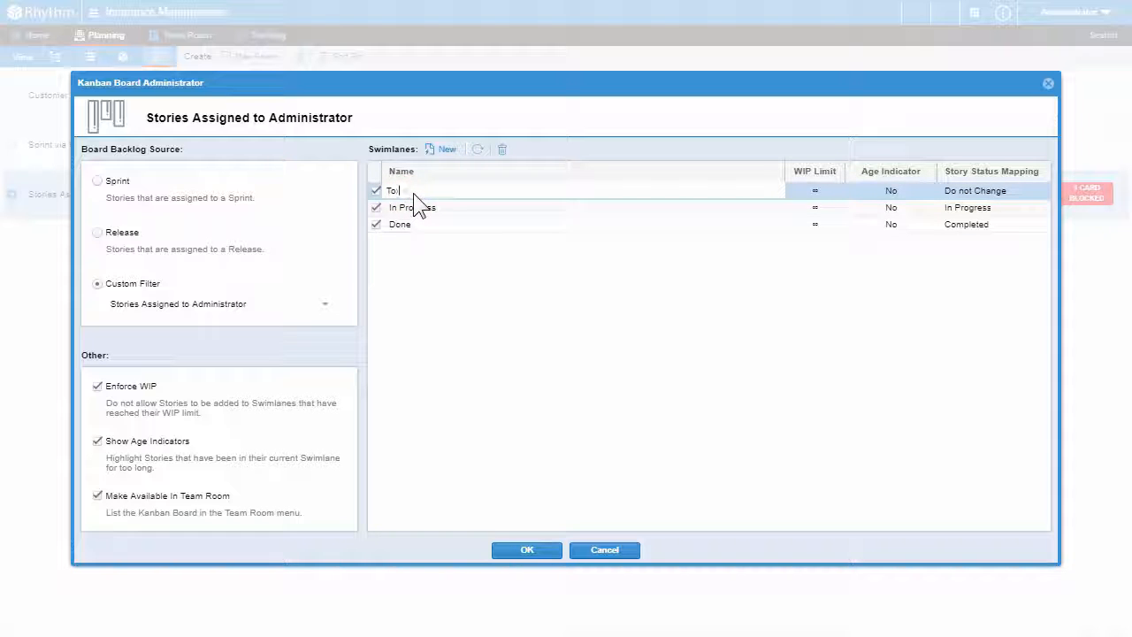
{"action": "type", "text": " Verify"}
{"action": "key", "text": "Return"}
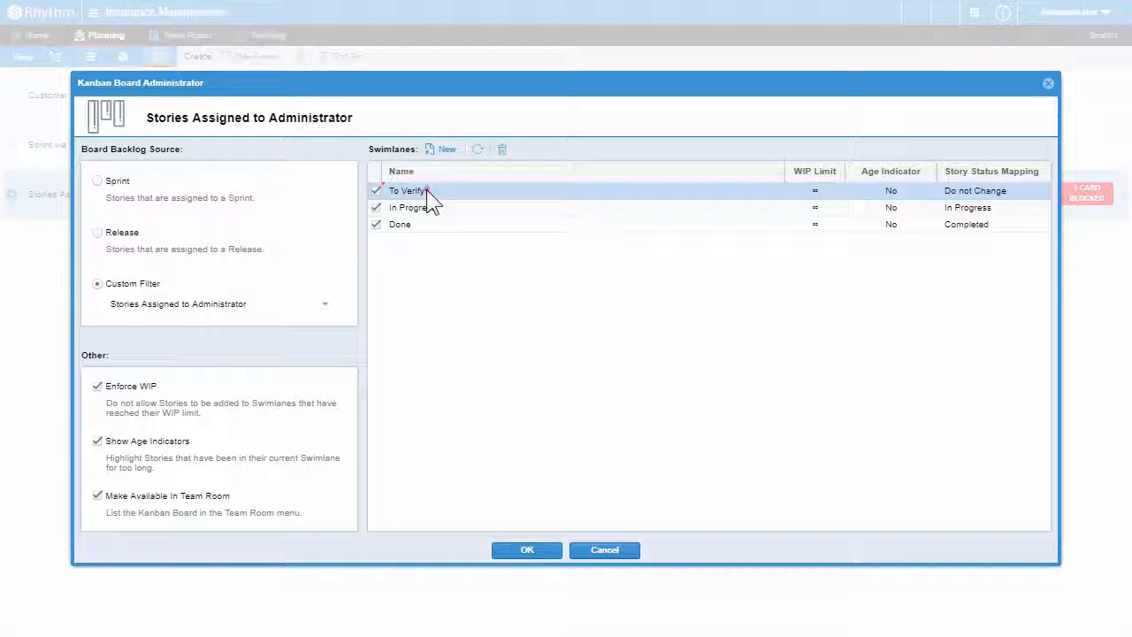
{"action": "left_click_drag", "start_coordinate": [426, 189], "coordinate": [428, 214]}
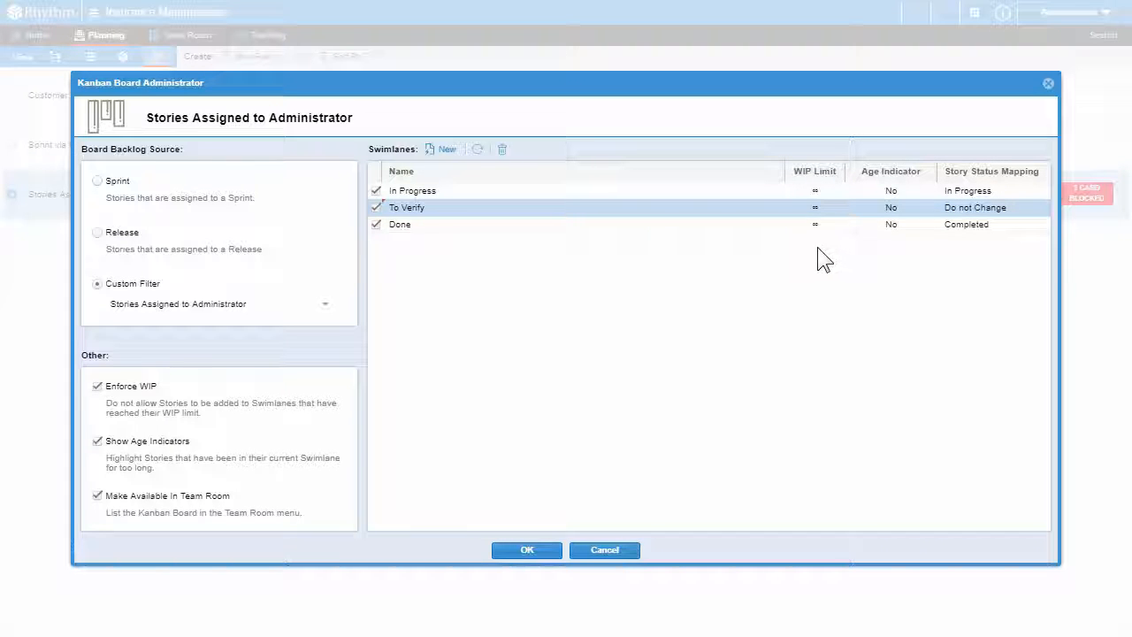
- Set the WIP limit of the In Progress swimlane to 5
{"action": "left_click", "coordinate": [750, 190]}
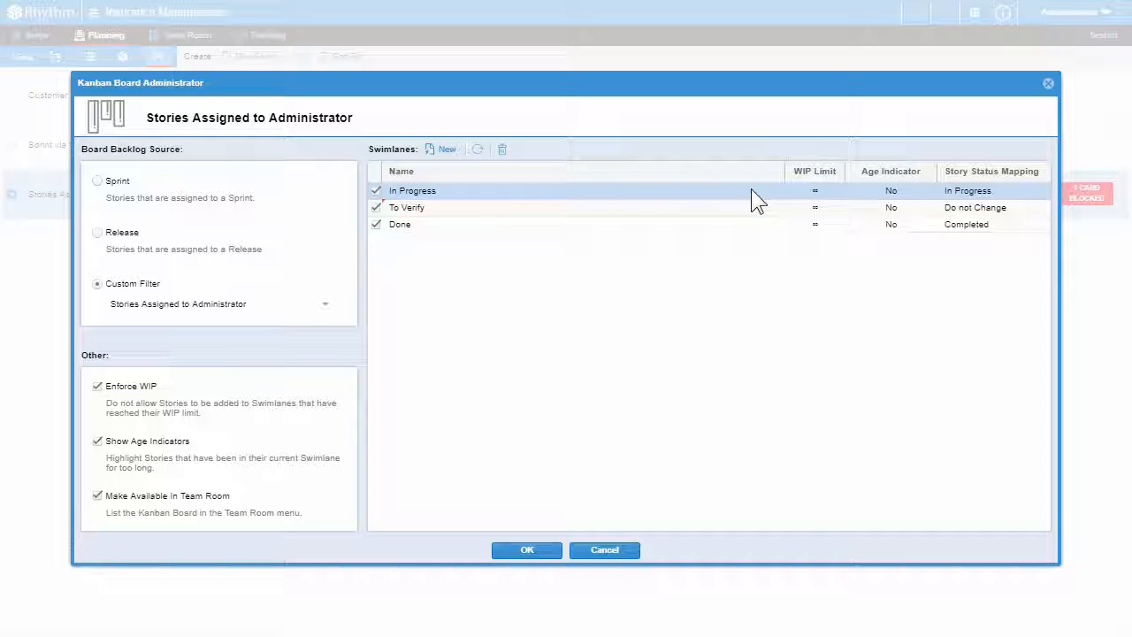
{"action": "left_click", "coordinate": [819, 192]}
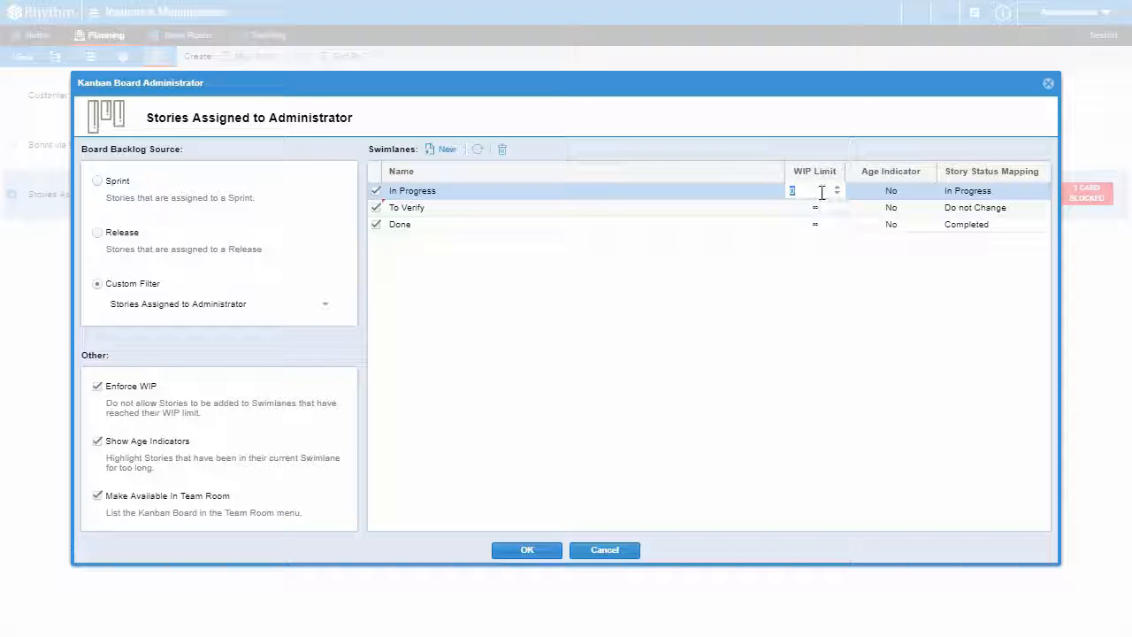
{"action": "type", "text": "8"}
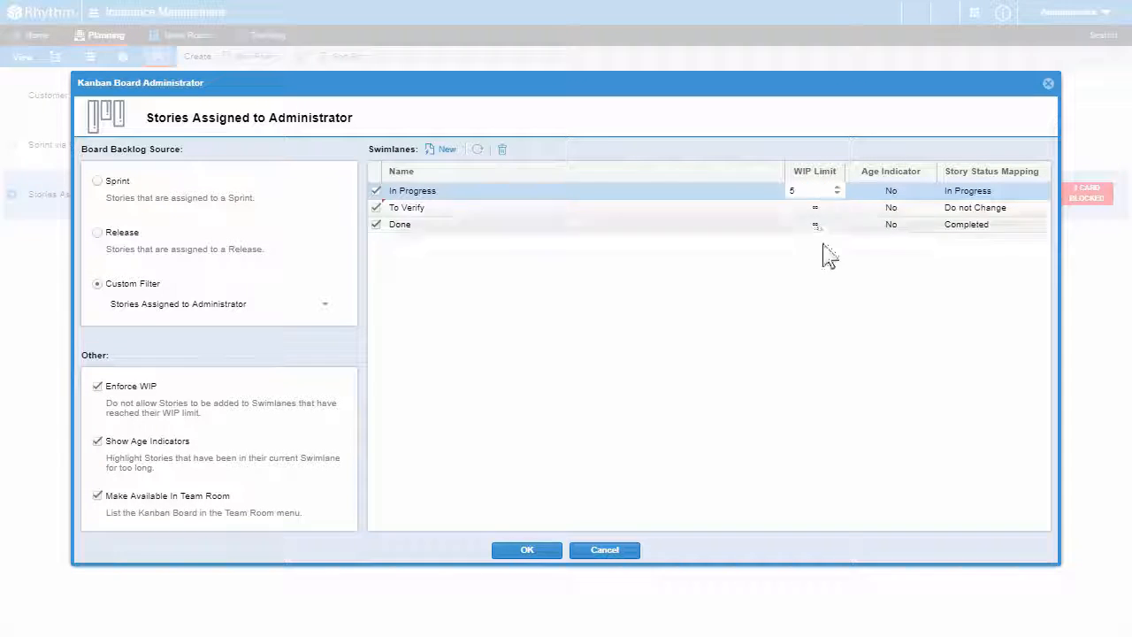
{"action": "left_click", "coordinate": [826, 306]}
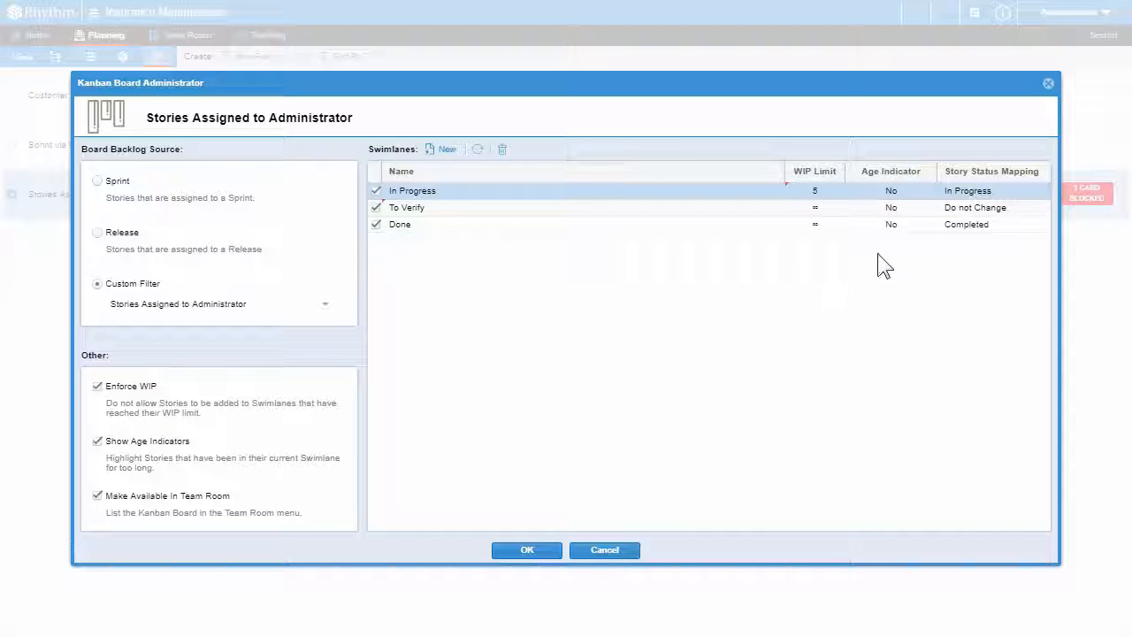
- Set the To Verify swimlane's age indicator to 2 days and save the board settings
{"action": "left_click", "coordinate": [741, 208]}
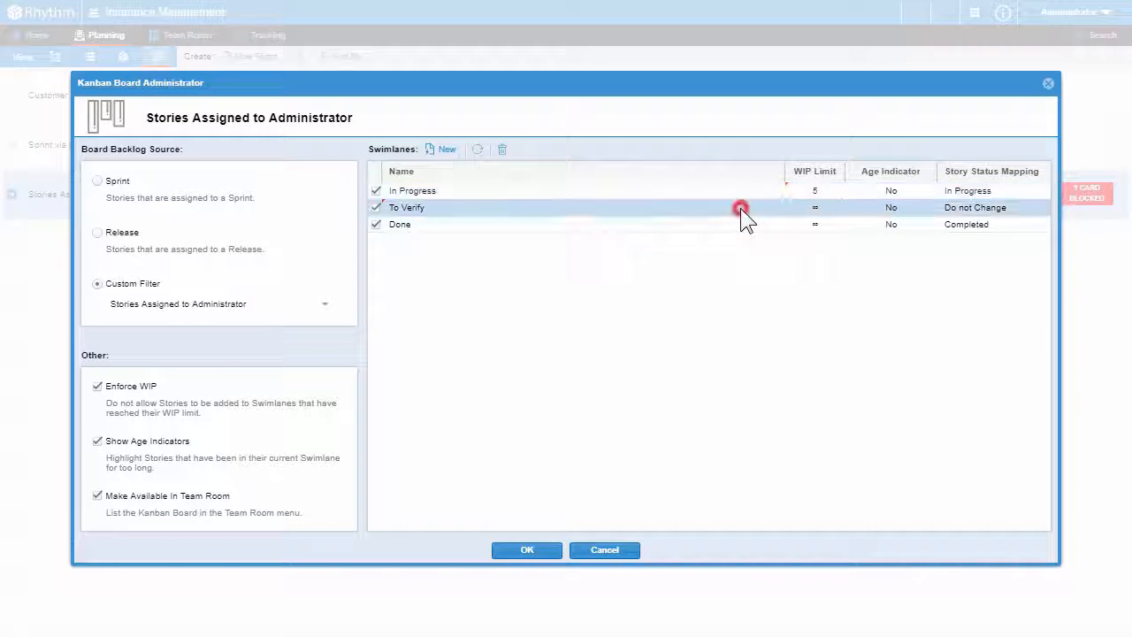
{"action": "left_click", "coordinate": [901, 210]}
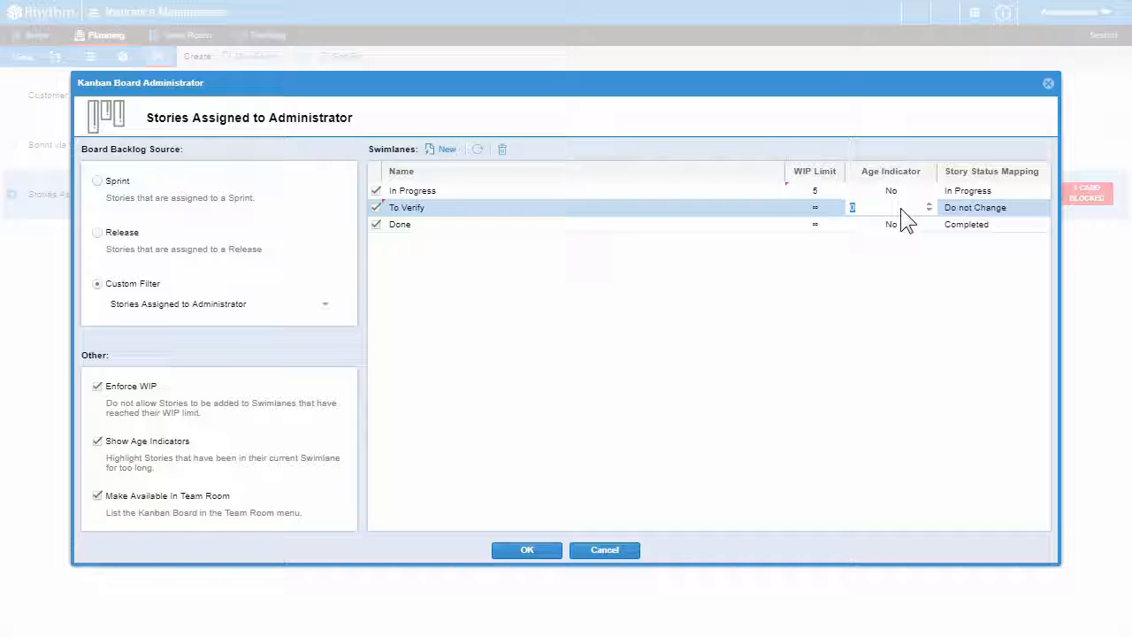
{"action": "type", "text": "2"}
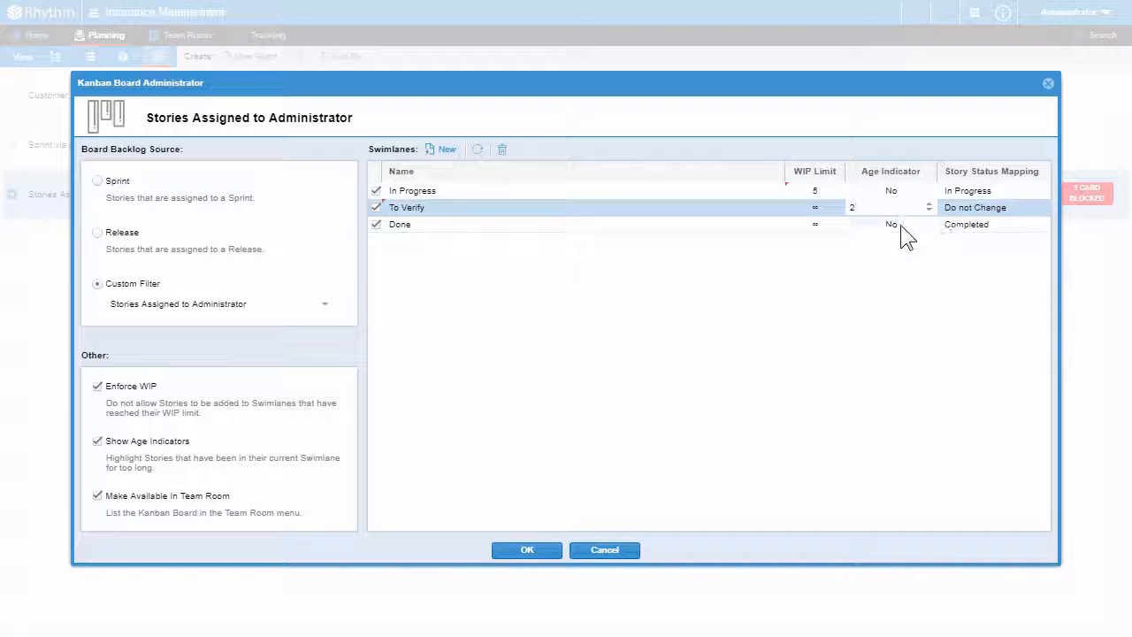
{"action": "left_click", "coordinate": [898, 248]}
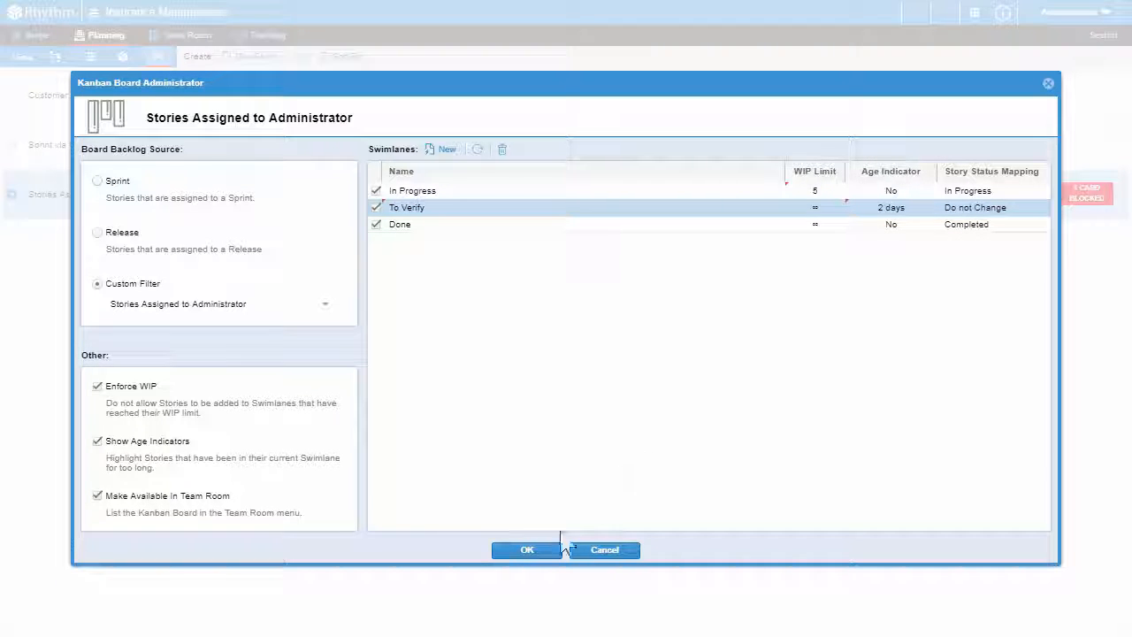
{"action": "left_click", "coordinate": [550, 550]}
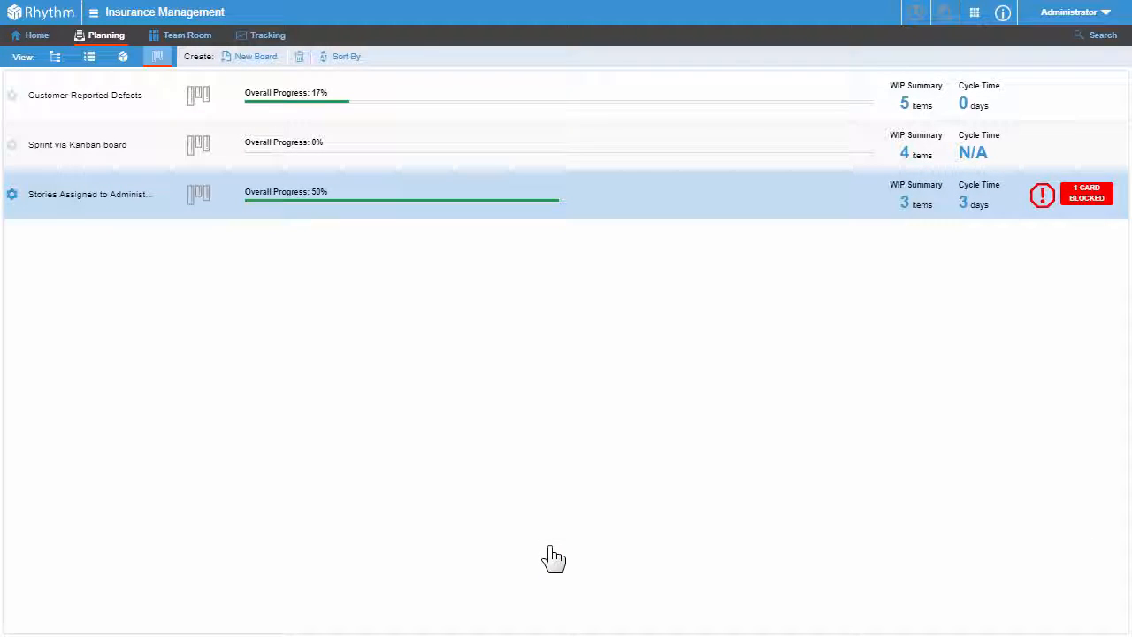
- Open the Stories Assigned to Administrator Kanban board in the Team Room
{"action": "left_click", "coordinate": [205, 40]}
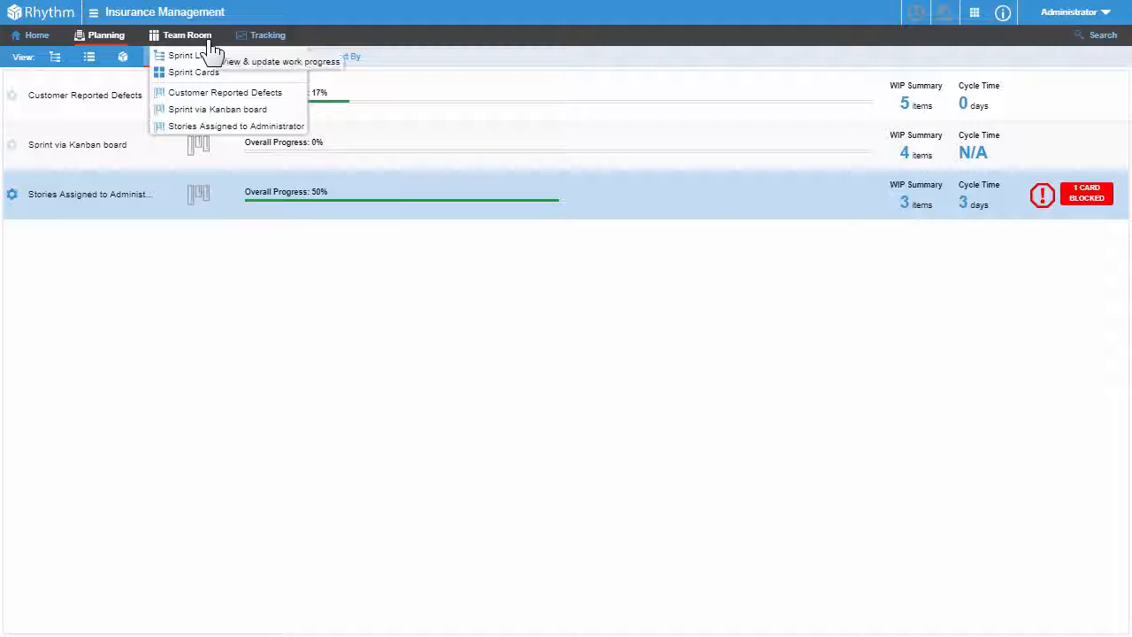
{"action": "left_click", "coordinate": [229, 129]}
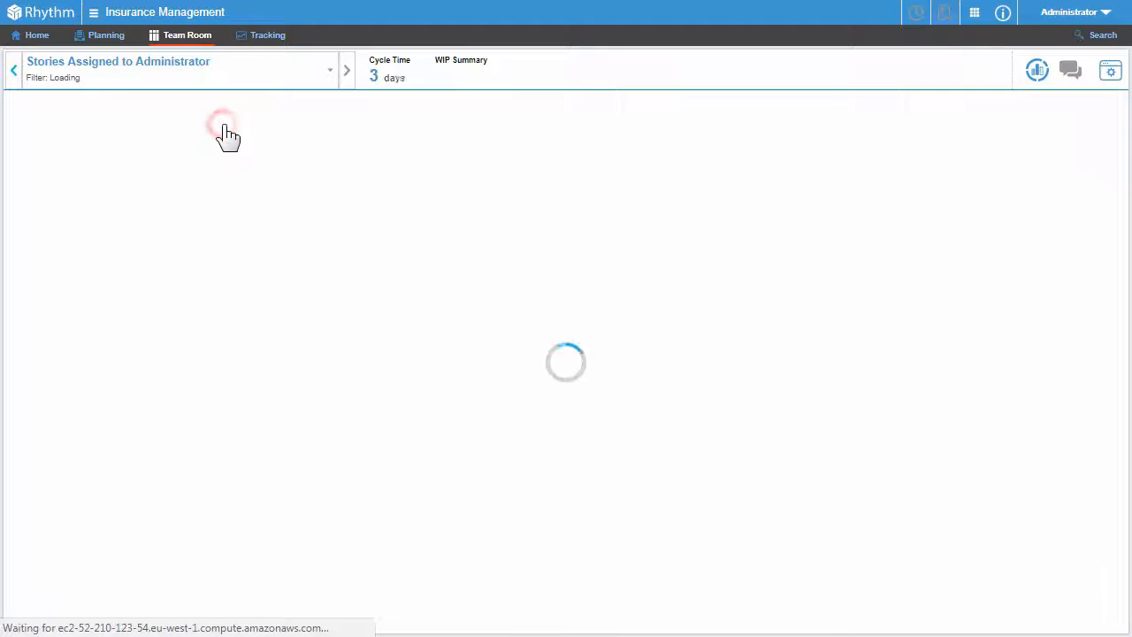